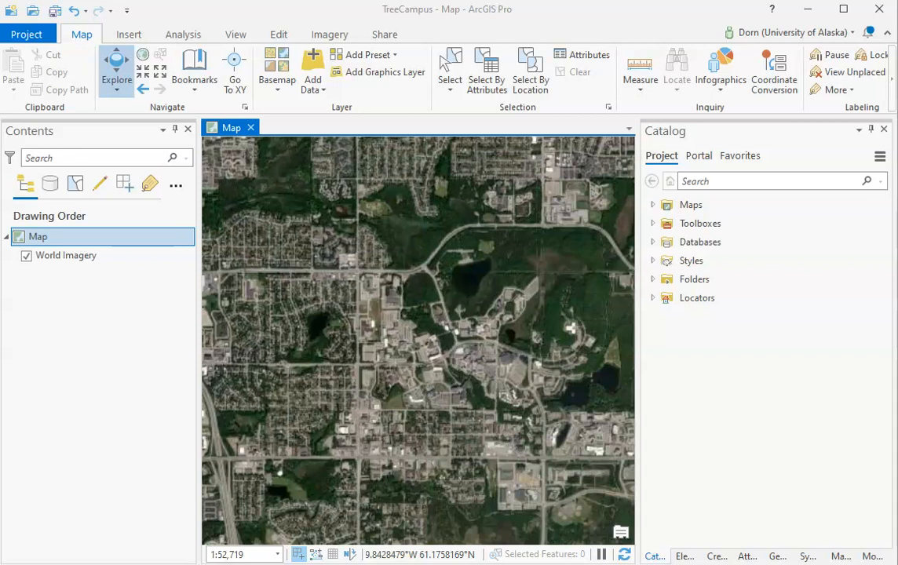
Switch to File Explorer and open the Mapping folder on drive C: to look over its data folders, including TreeCampus
key("alt+Tab")
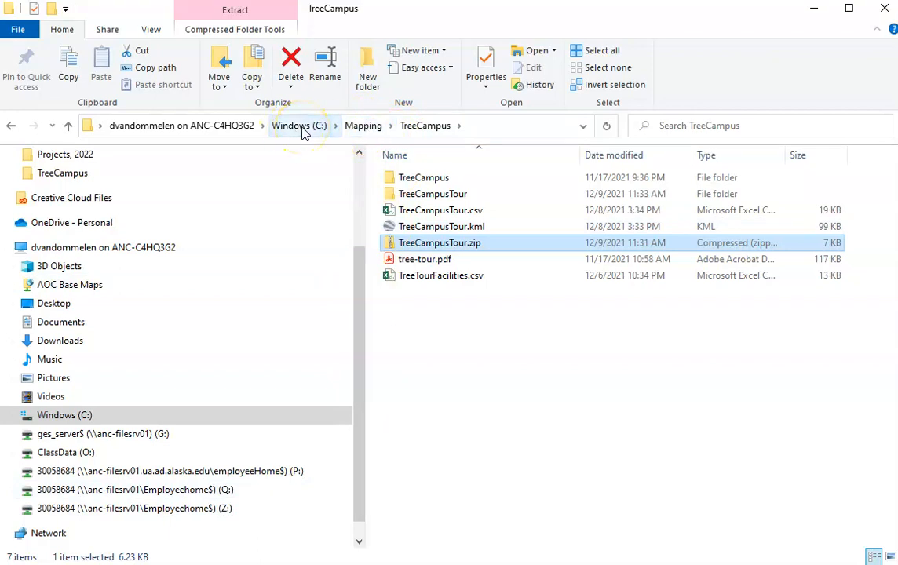
left_click(358, 125)
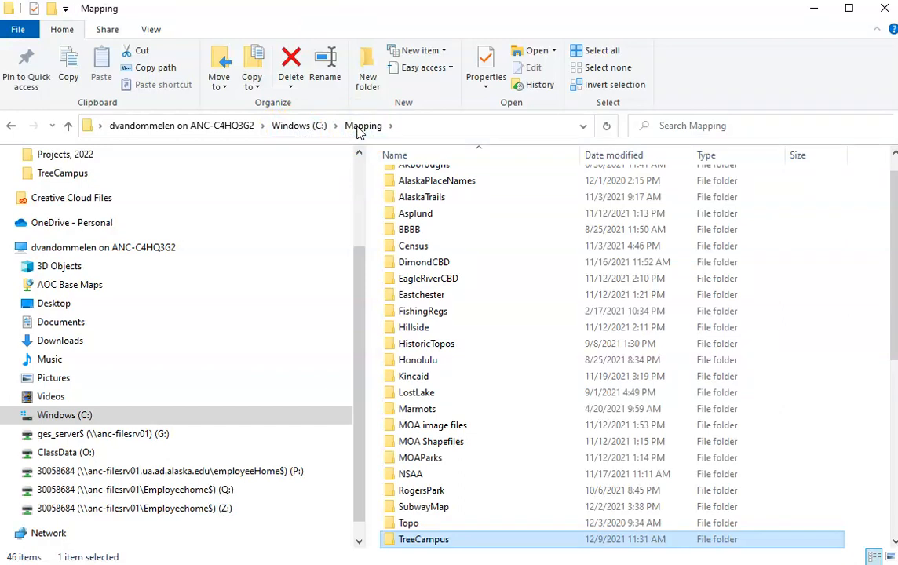
mouse_move(465, 412)
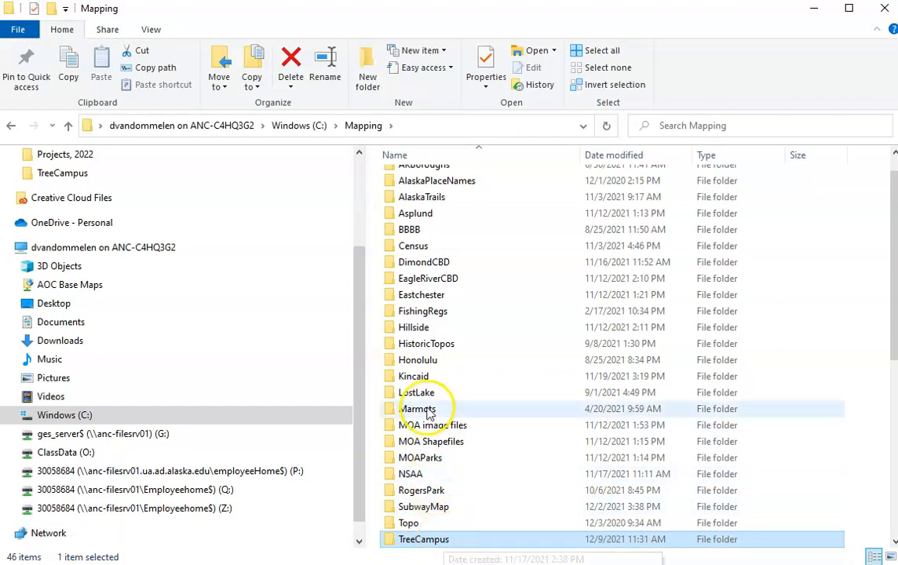
mouse_move(437, 444)
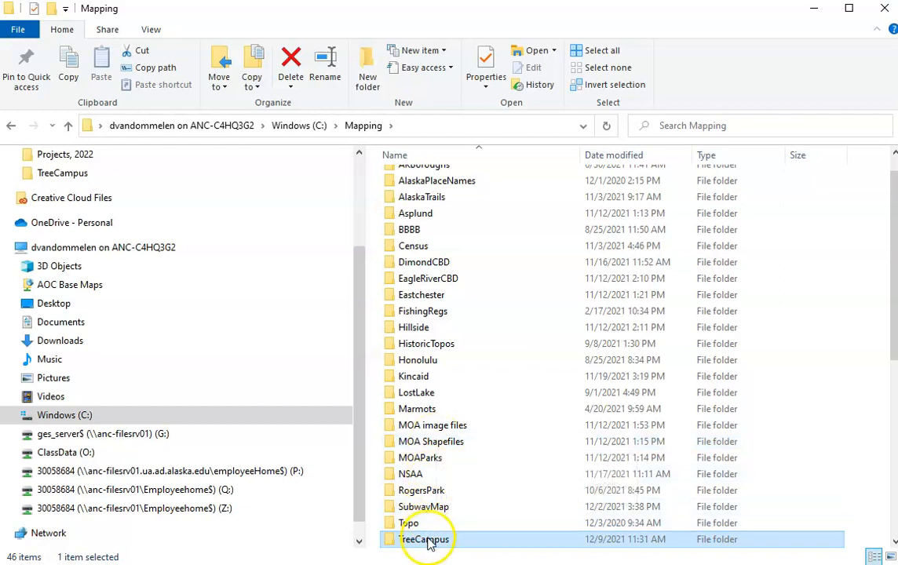
mouse_move(429, 546)
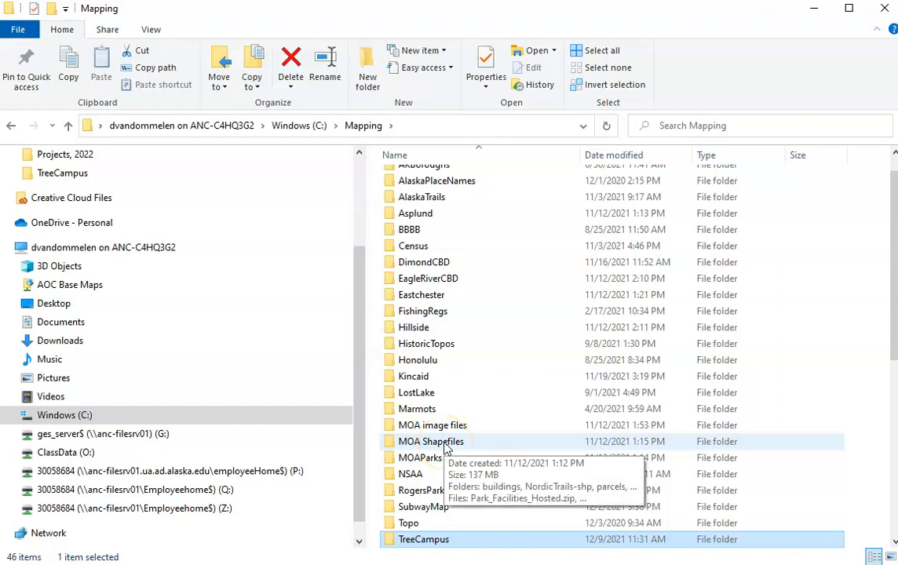
Switch to Chrome and review the MOA GIS Downloadable Data page and the download options for the Buildings Hosted dataset
left_click(431, 550)
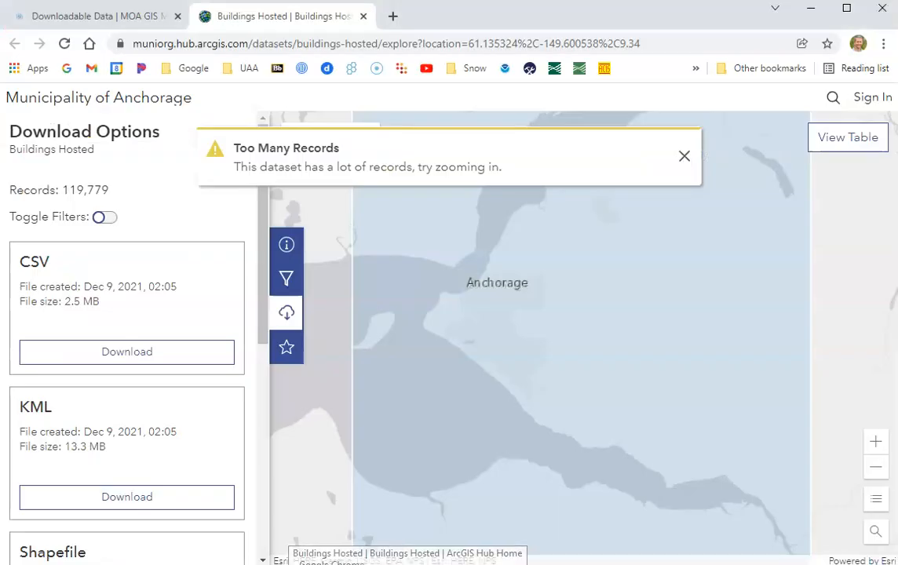
left_click(155, 147)
left_click(74, 15)
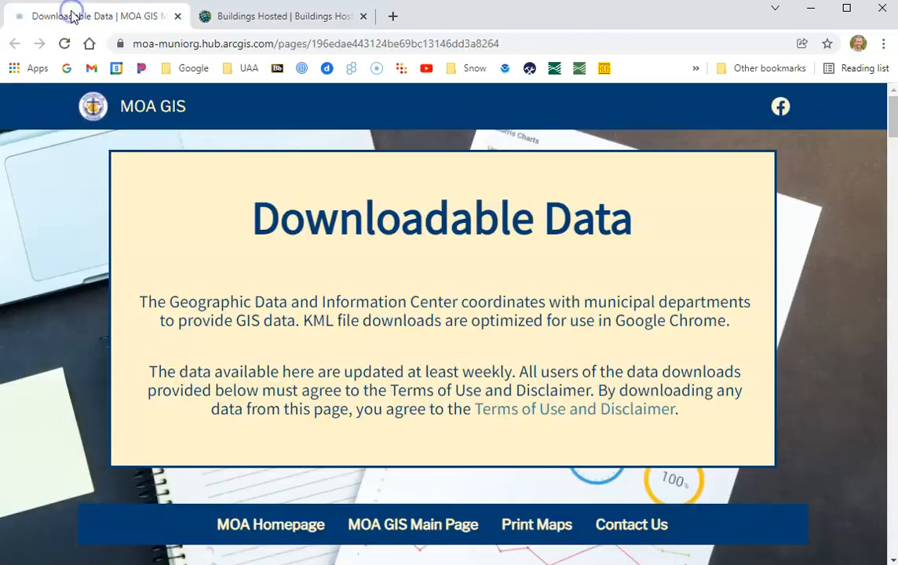
left_click_drag(890, 116, 893, 139)
left_click(296, 21)
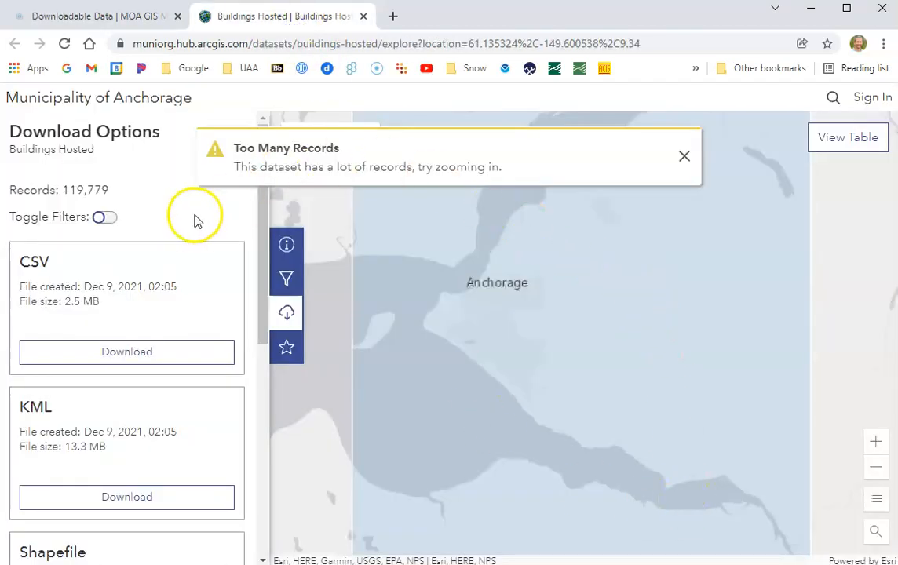
left_click_drag(261, 206, 265, 299)
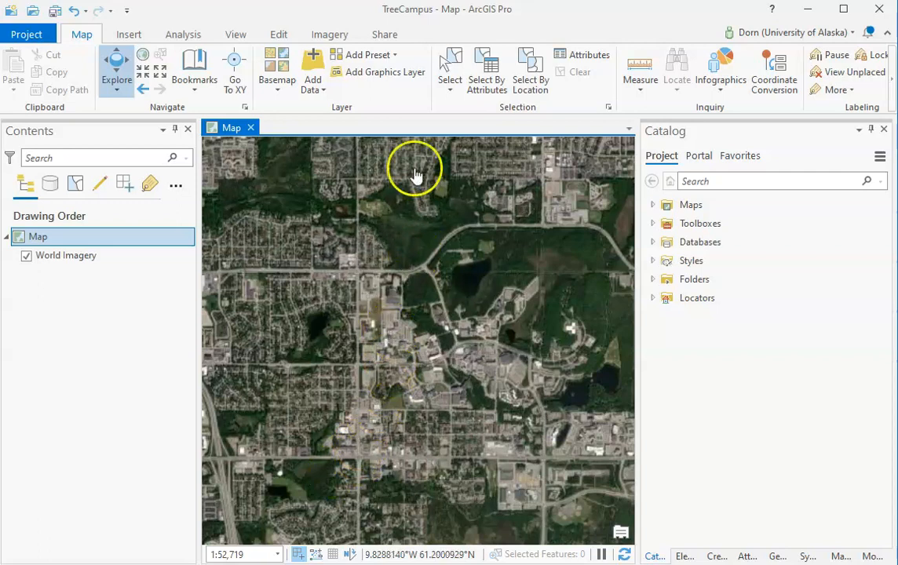
Add the buildings.shp shapefile from C:\Mapping\MOA Shapefiles\buildings to the map in ArcGIS Pro
left_click(315, 65)
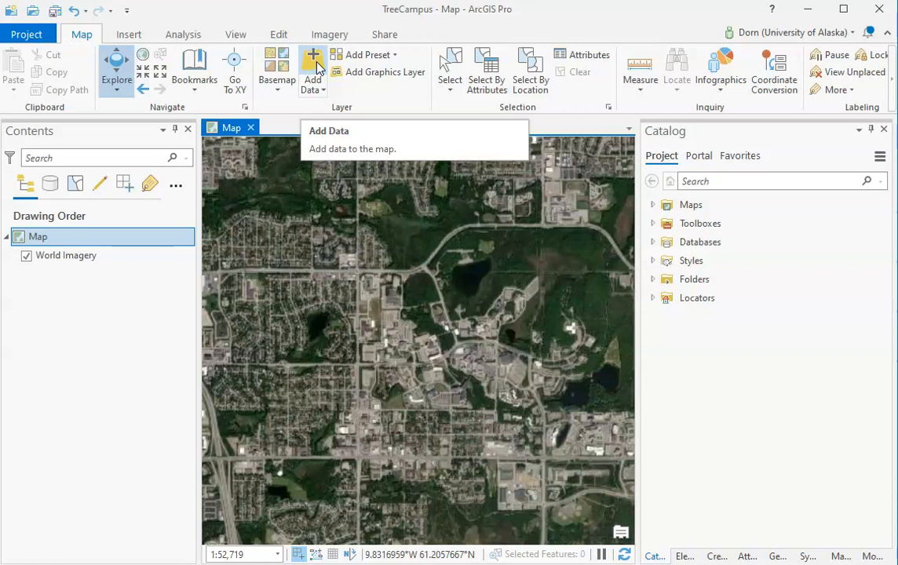
left_click(313, 63)
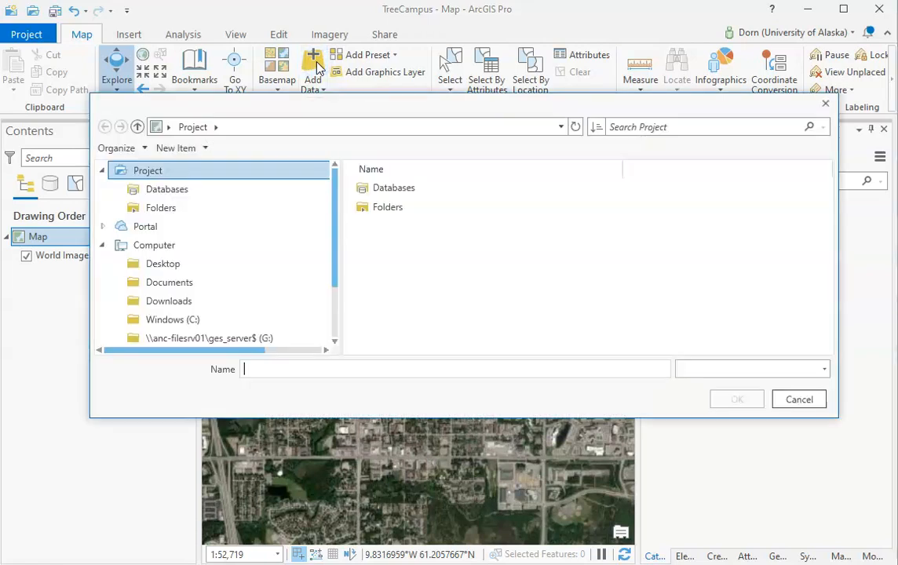
left_click_drag(339, 194, 329, 289)
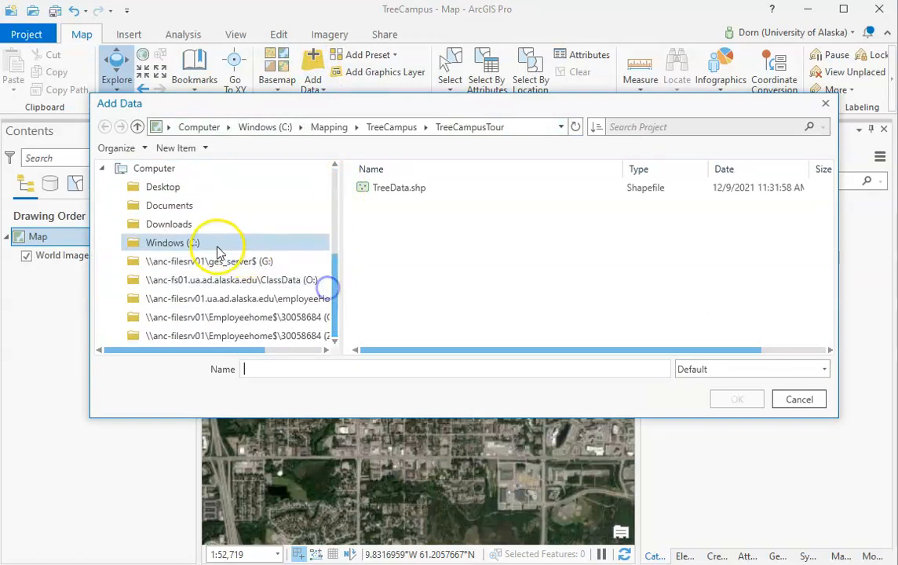
left_click(192, 243)
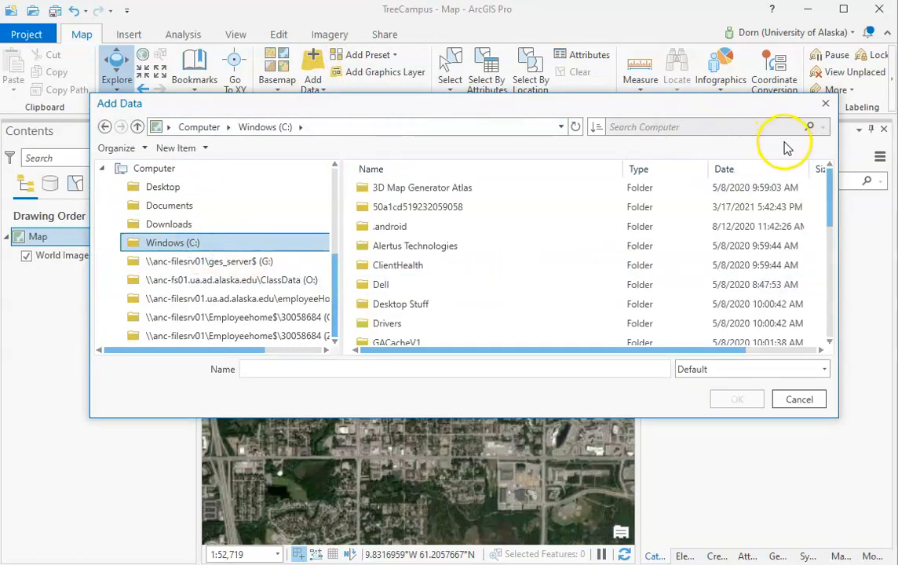
left_click_drag(828, 185, 826, 229)
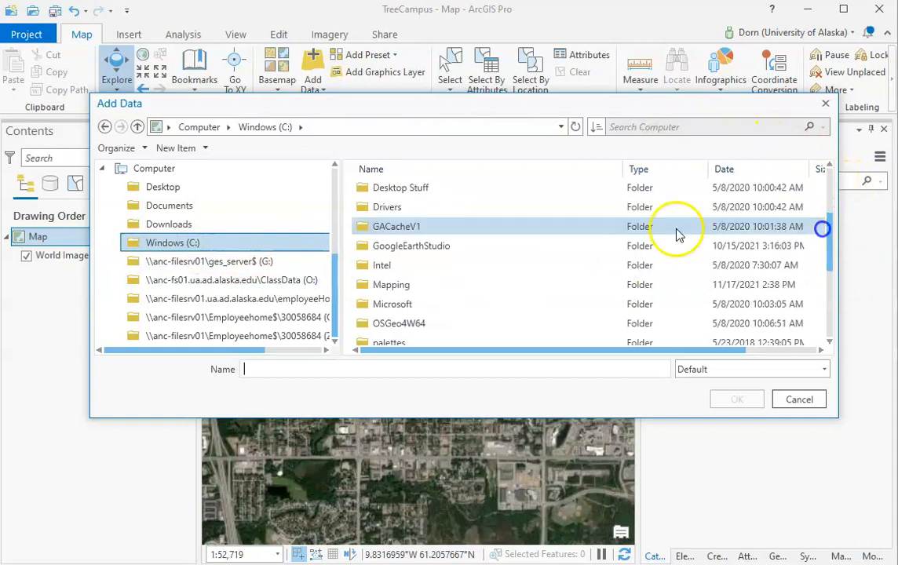
double_click(377, 285)
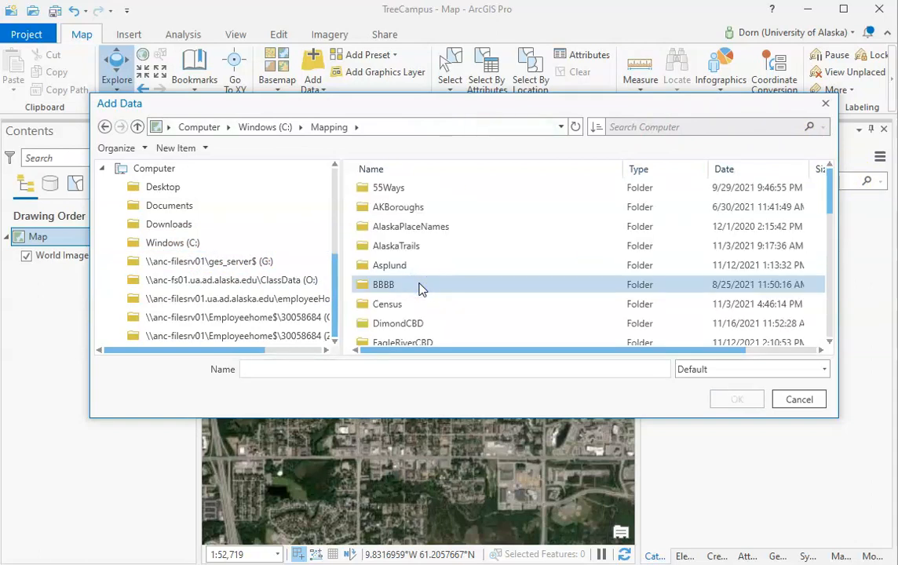
left_click_drag(824, 191, 844, 263)
left_click(416, 308)
double_click(417, 308)
double_click(449, 193)
left_click(384, 206)
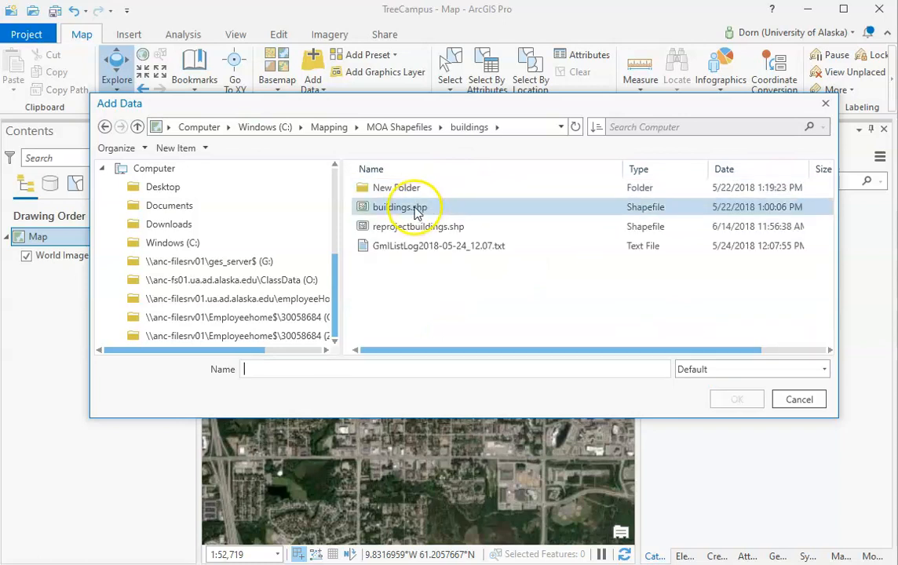
left_click(415, 208)
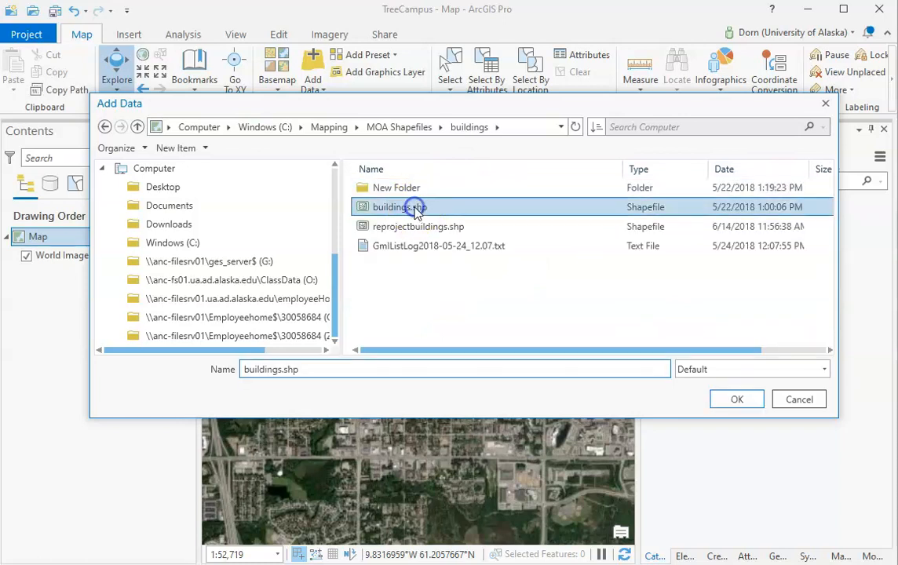
left_click(740, 401)
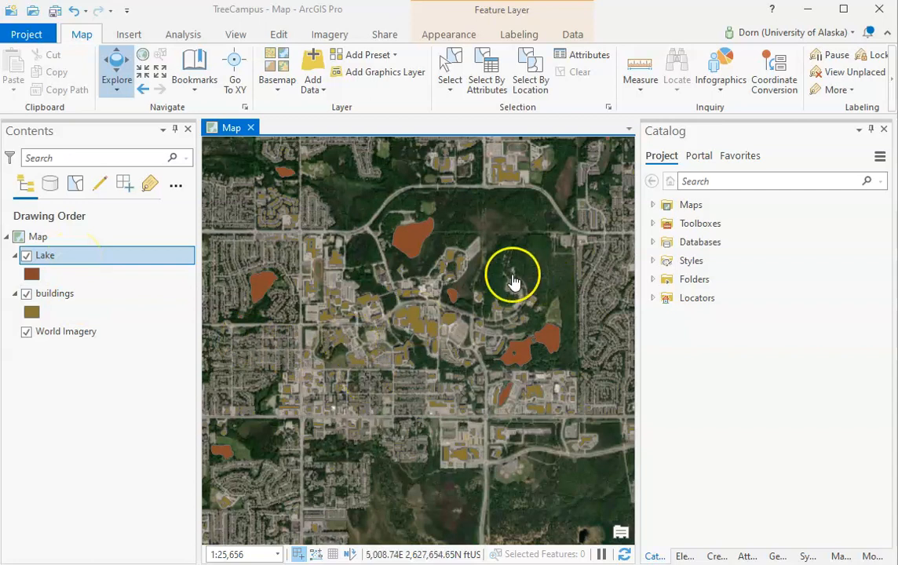
Add the TreeData.shp shapefile from C:\Mapping\TreeCampus\TreeCampusTour to the map
left_click_drag(438, 301, 433, 336)
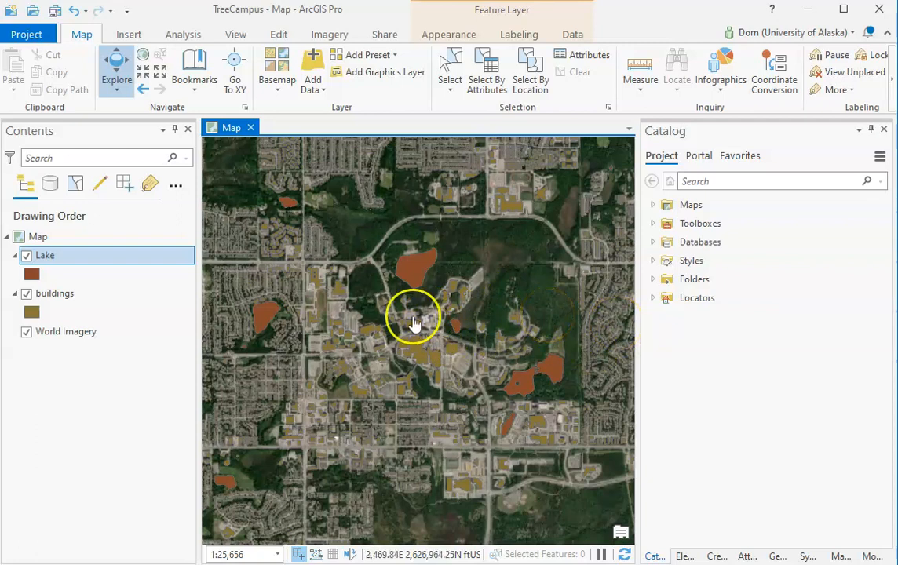
left_click(317, 62)
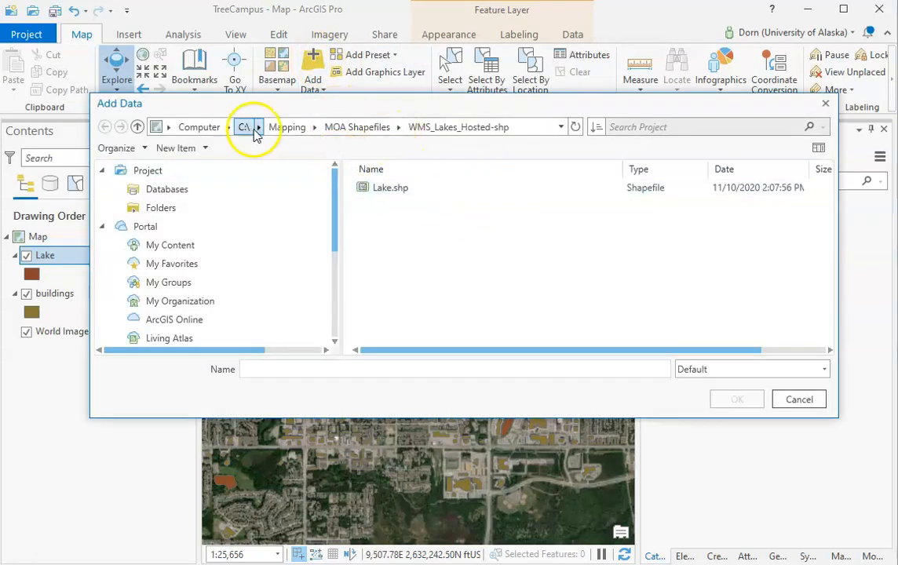
left_click(287, 126)
left_click_drag(830, 179, 830, 317)
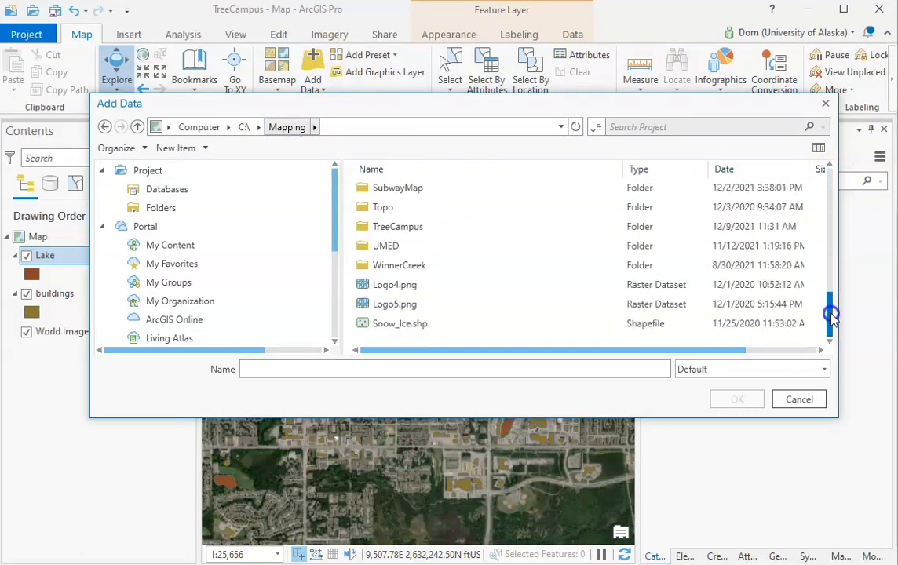
double_click(391, 227)
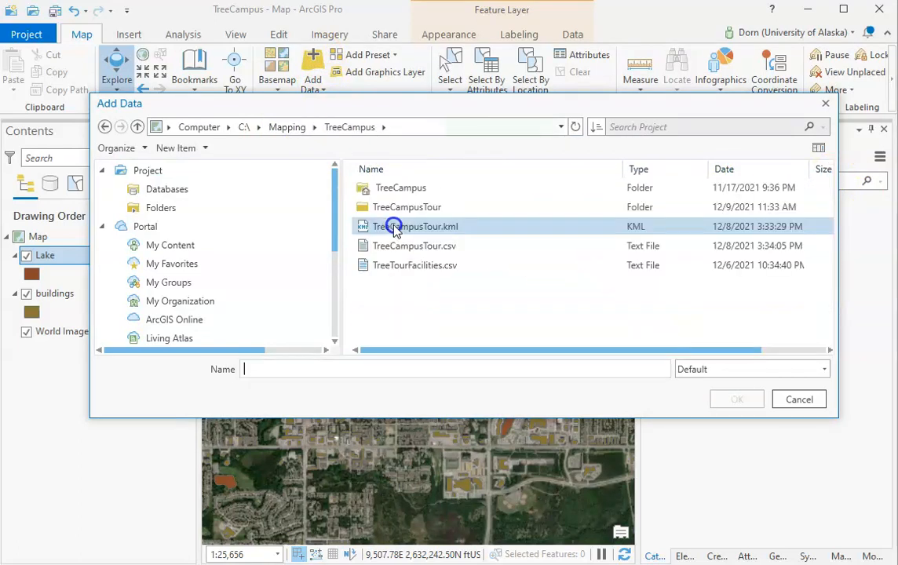
left_click(431, 208)
double_click(431, 208)
left_click(392, 188)
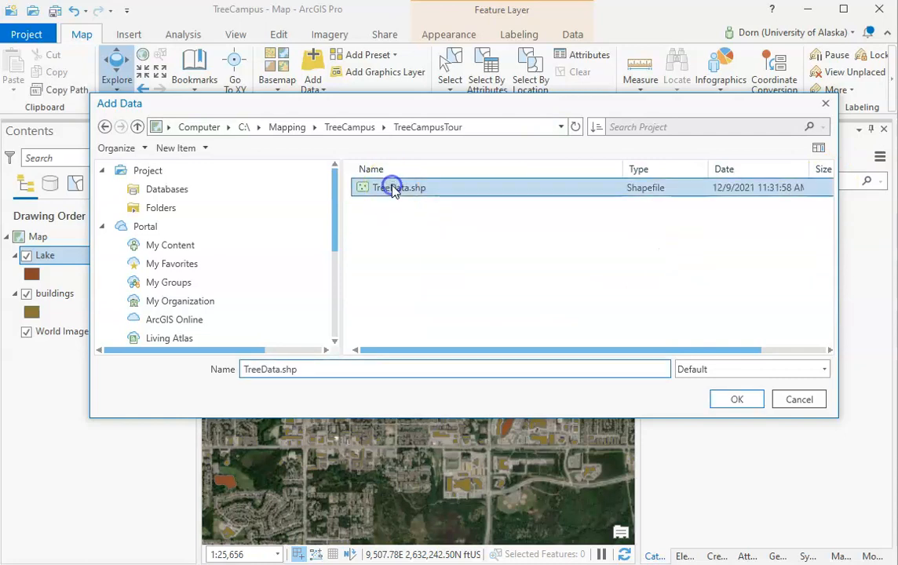
left_click(742, 402)
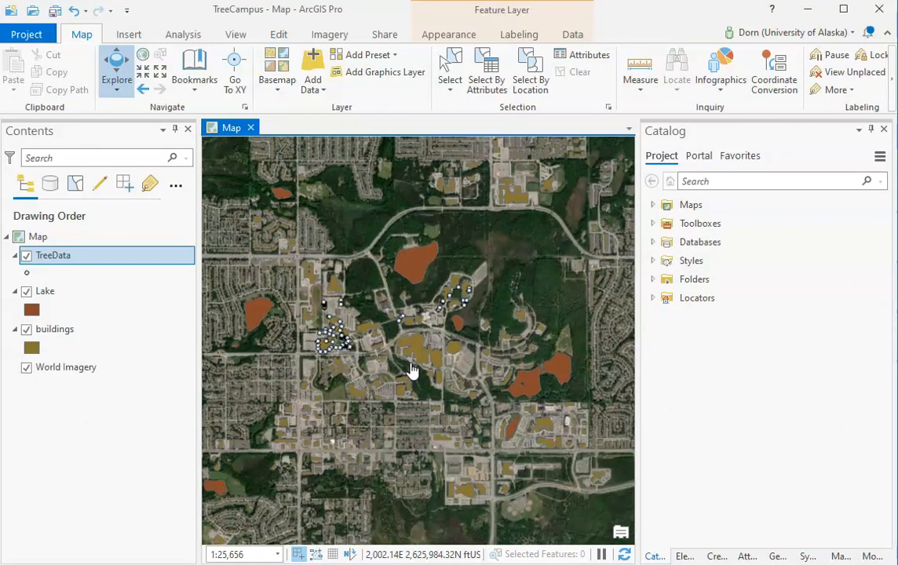
scroll(412, 371, "up", 2)
left_click_drag(399, 344, 405, 365)
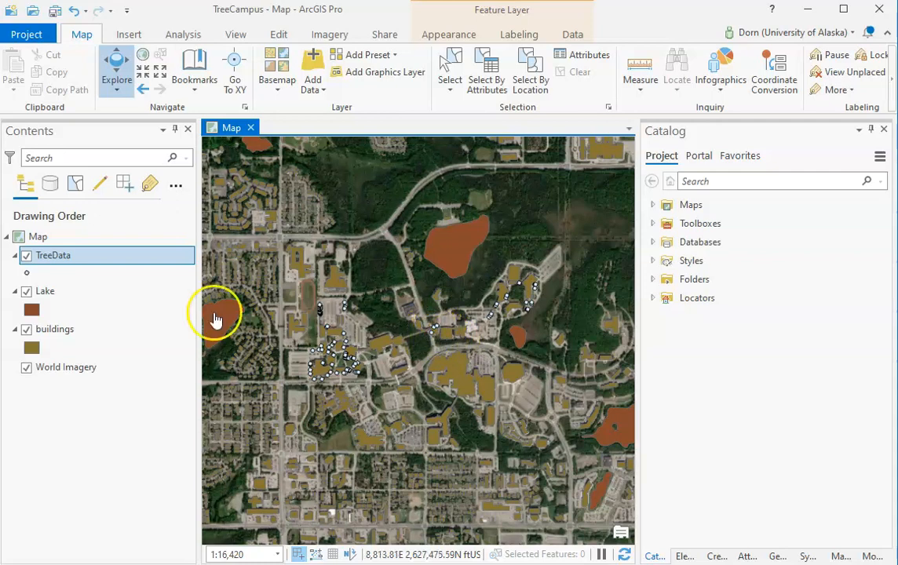
Check the map's current XY coordinate system in the Map Properties and close them without changes
left_click(68, 241)
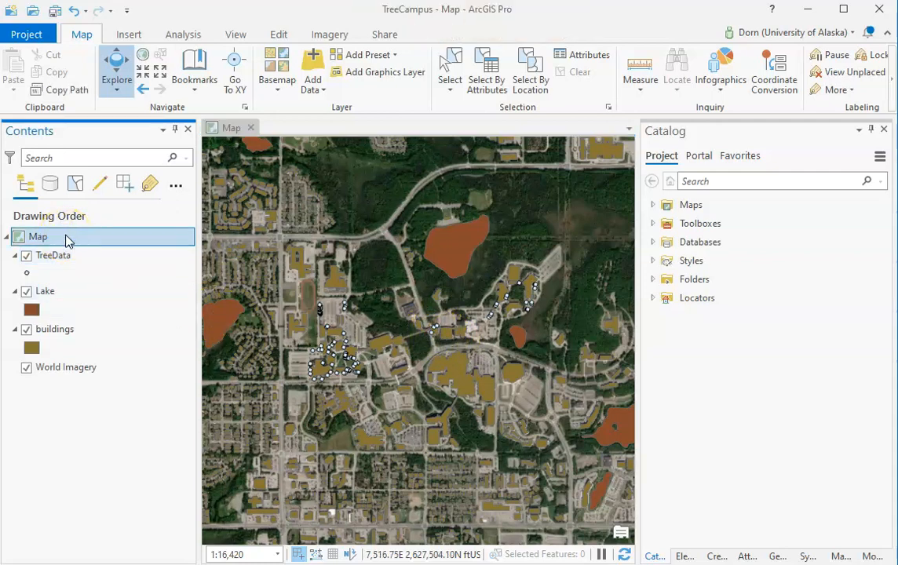
right_click(67, 239)
left_click(108, 518)
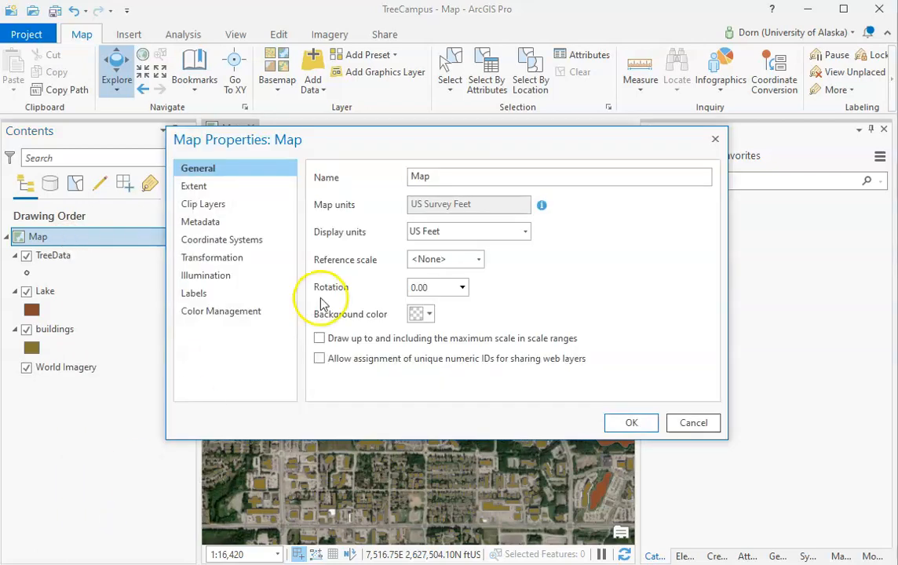
left_click(234, 242)
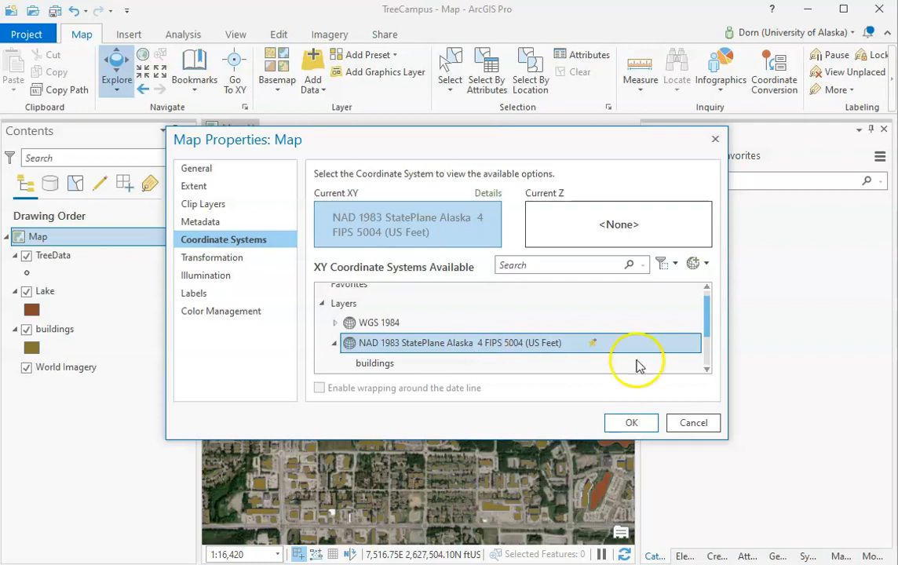
left_click_drag(709, 308, 729, 299)
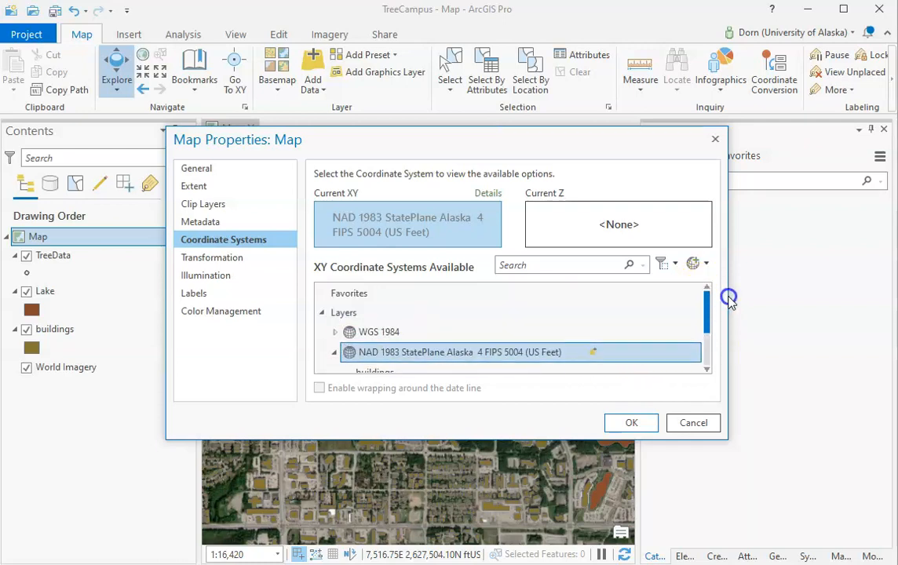
left_click(715, 139)
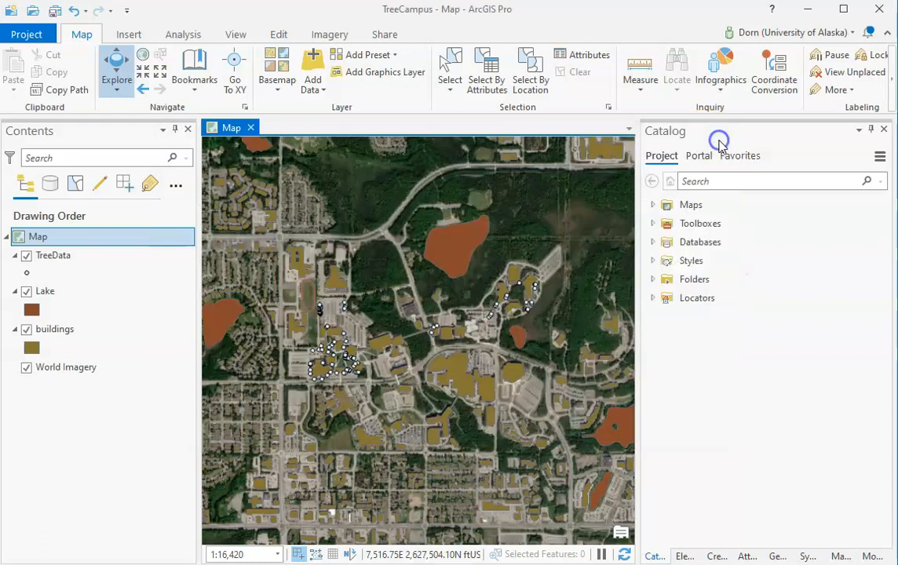